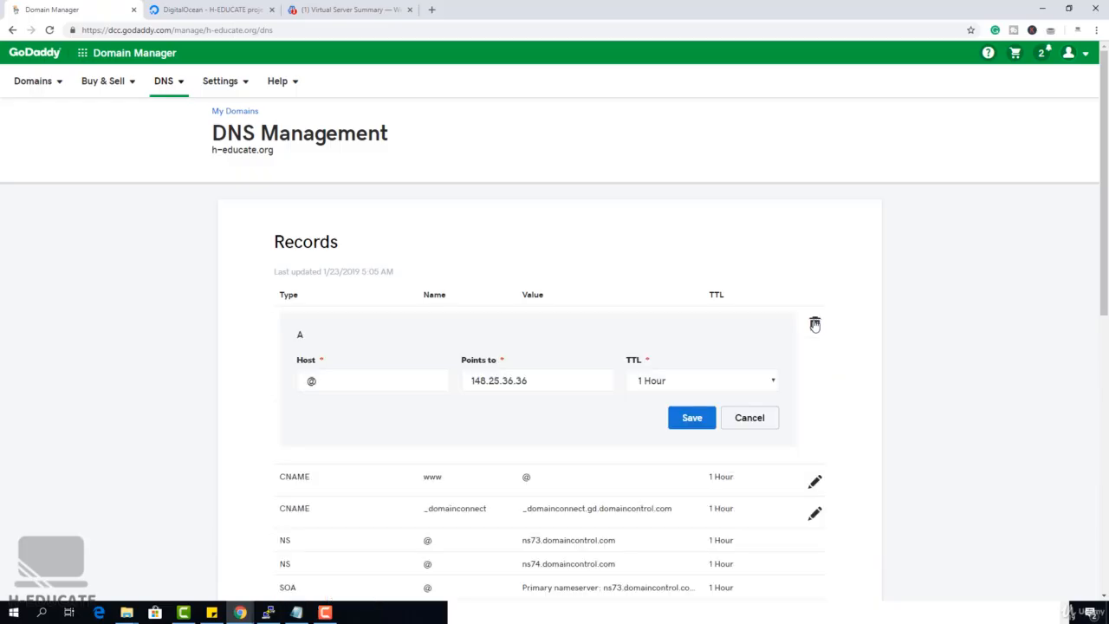
# Point the @ A record of h-educate.org to 142.93.23.46, copied from the Virtualmin server address, and save it
pyautogui.moveTo(525, 378); pyautogui.dragTo(422, 382)
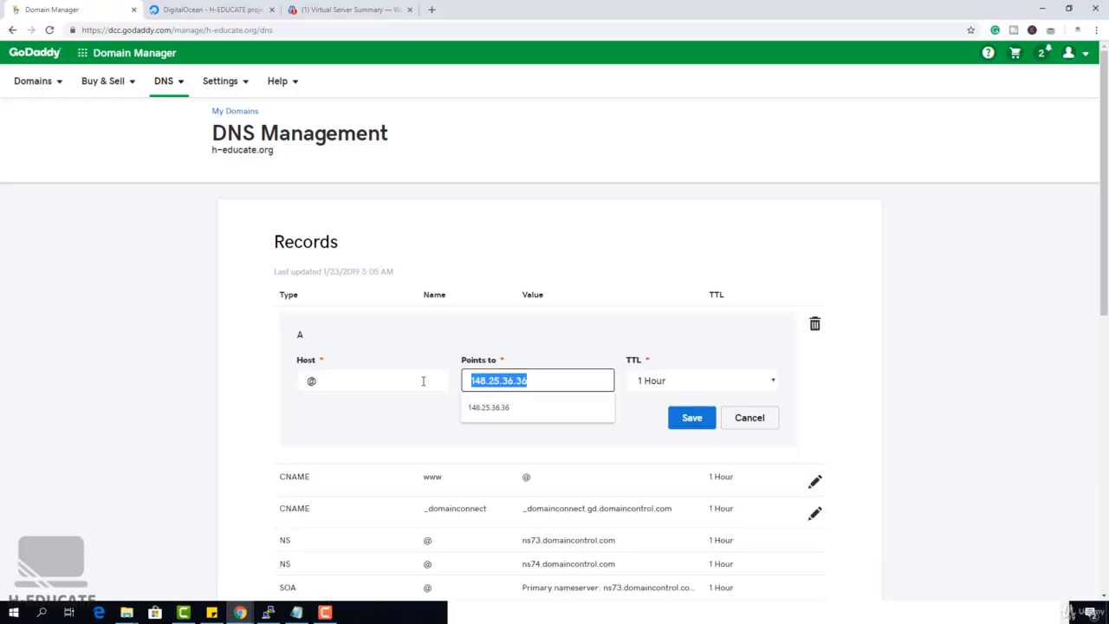
pyautogui.press('BackSpace')
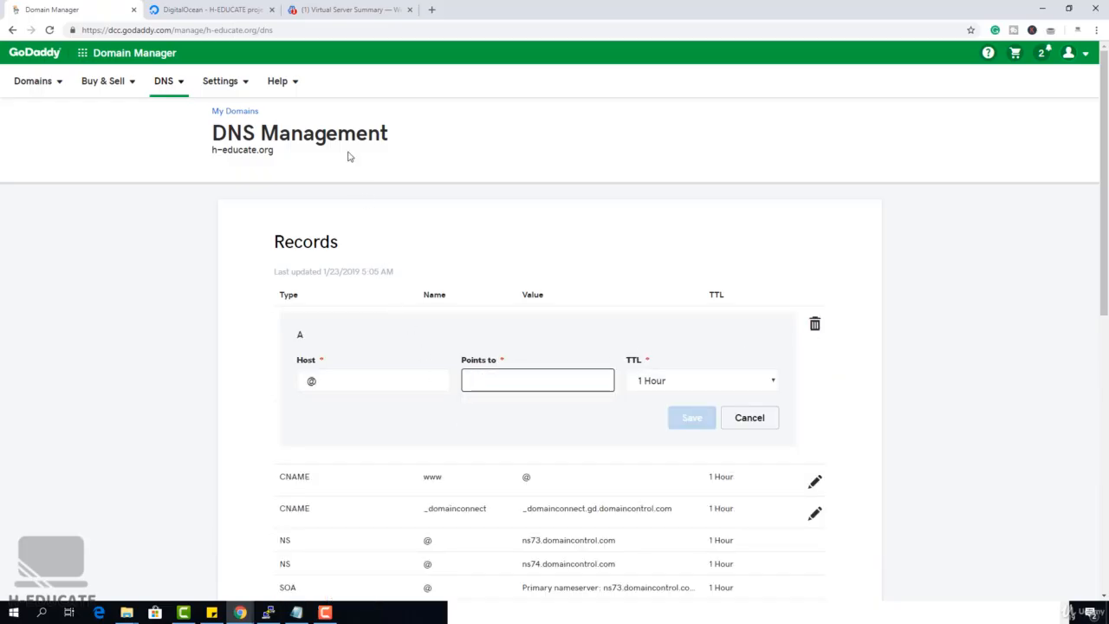
pyautogui.click(349, 10)
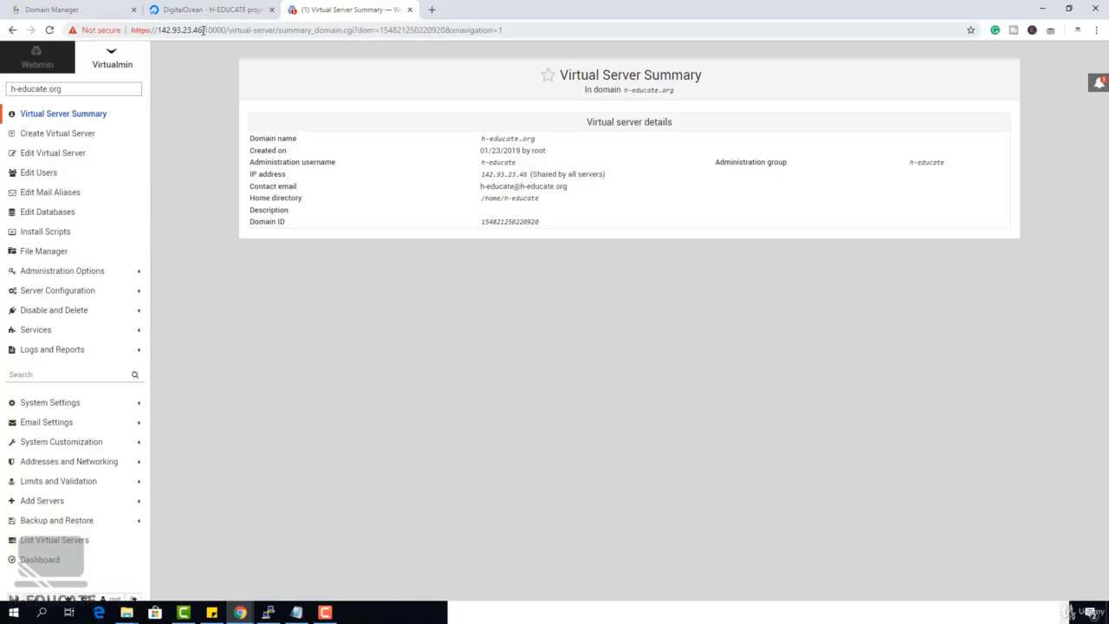
pyautogui.moveTo(203, 31); pyautogui.dragTo(165, 46)
pyautogui.hotkey('ctrl', 'c')
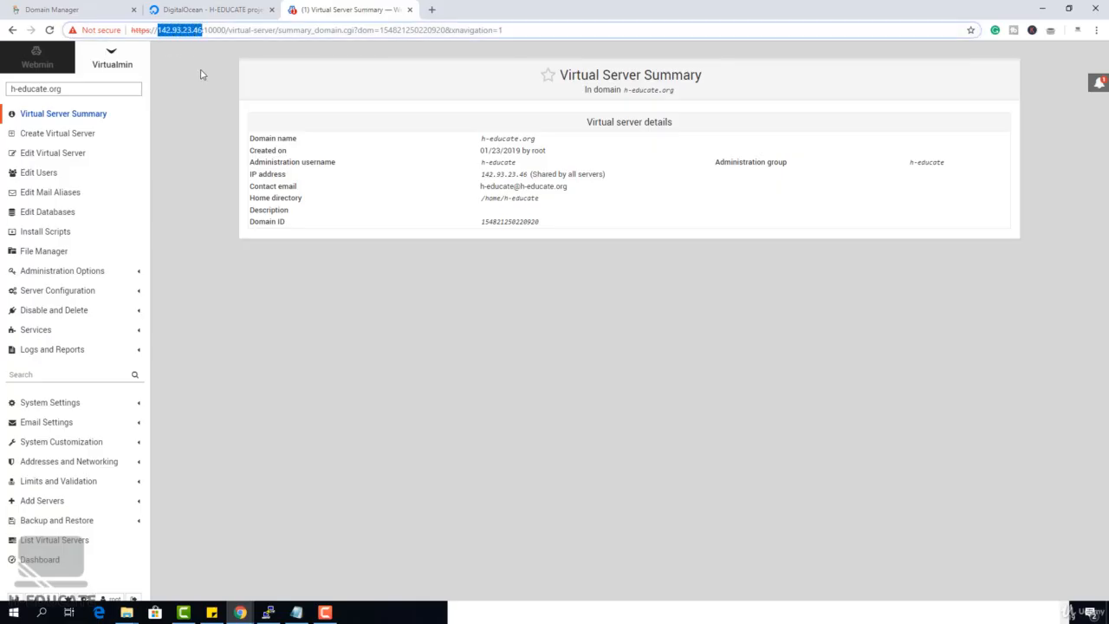
pyautogui.click(194, 11)
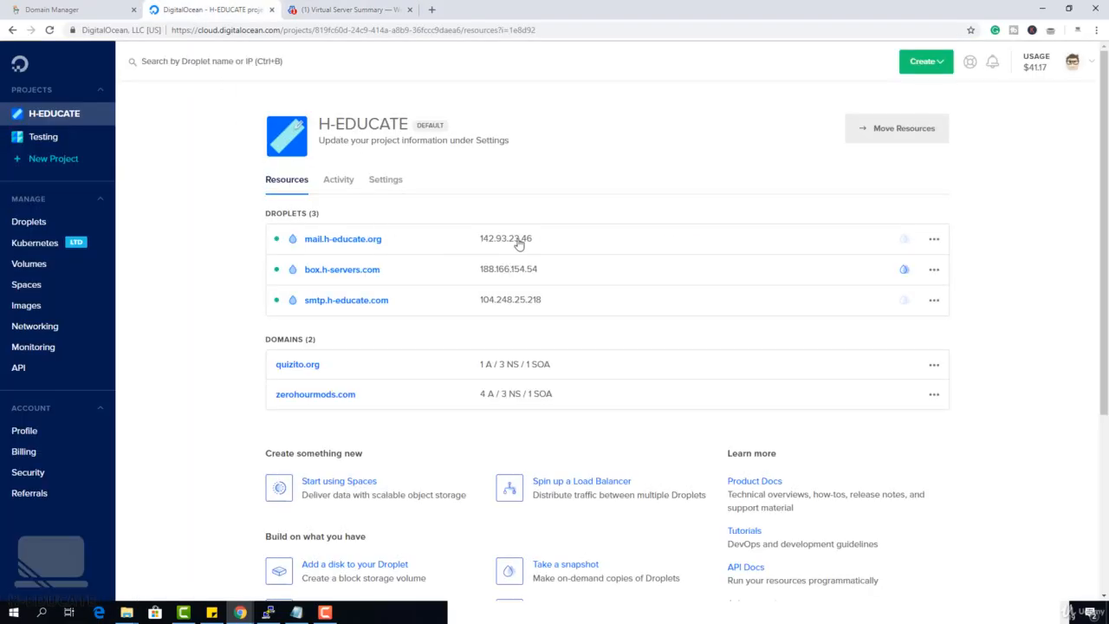
pyautogui.click(52, 10)
pyautogui.hotkey('ctrl', 'v')
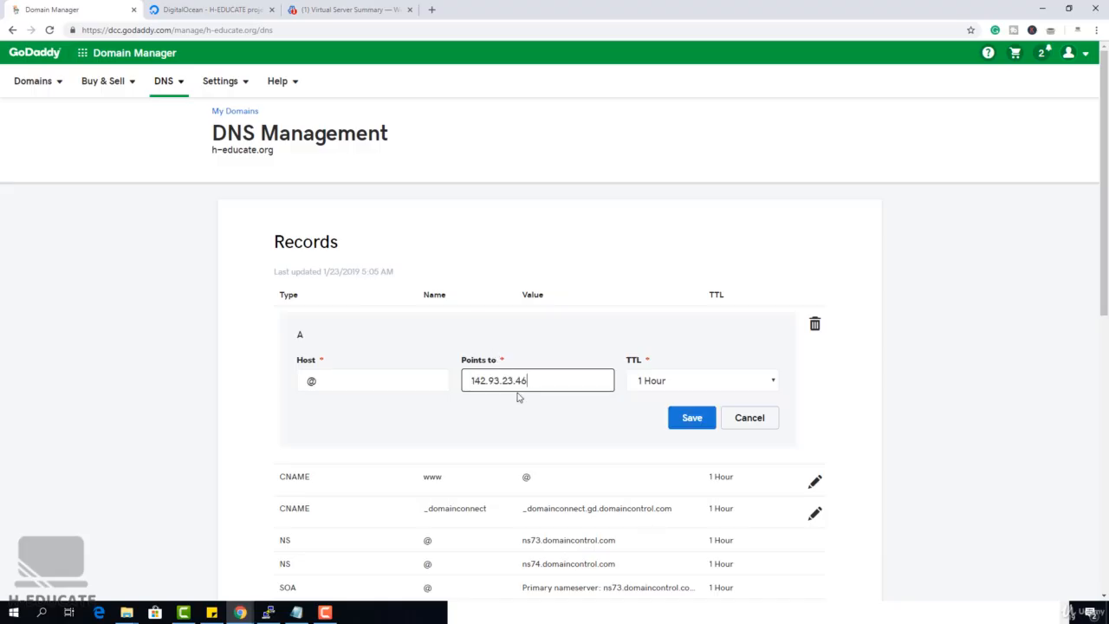
pyautogui.click(691, 419)
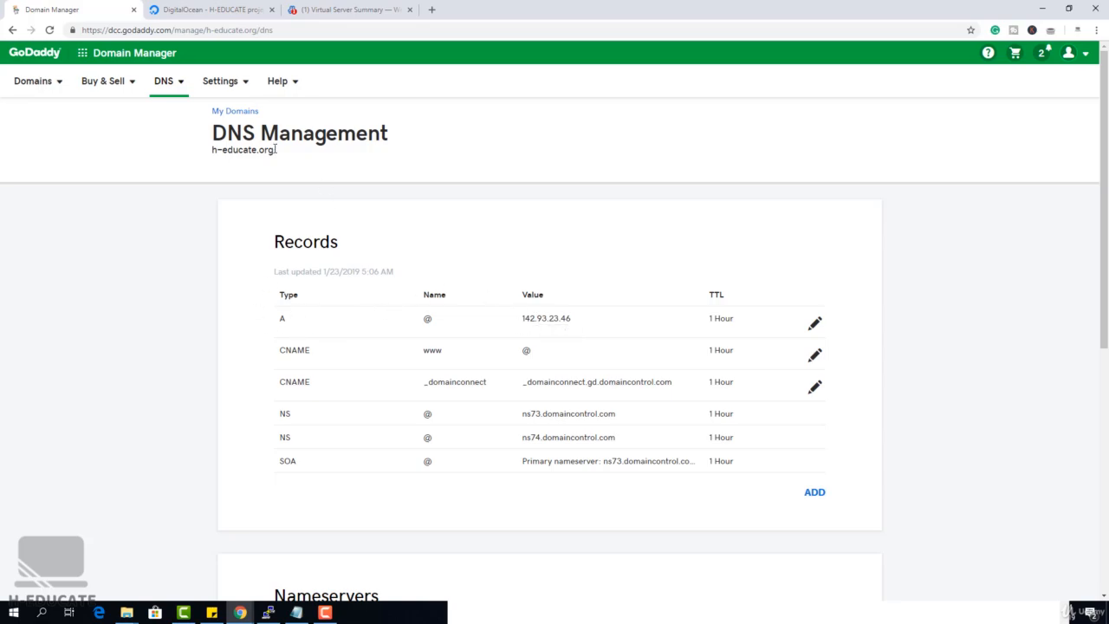
pyautogui.moveTo(274, 149); pyautogui.dragTo(235, 161)
pyautogui.moveTo(520, 318); pyautogui.dragTo(587, 323)
pyautogui.hotkey('ctrl', 'c')
pyautogui.click(587, 323)
# Check the server's droplet hostname in DigitalOcean, then add and save a GoDaddy A record for host mail pointing to 142.93.23.46
pyautogui.click(208, 9)
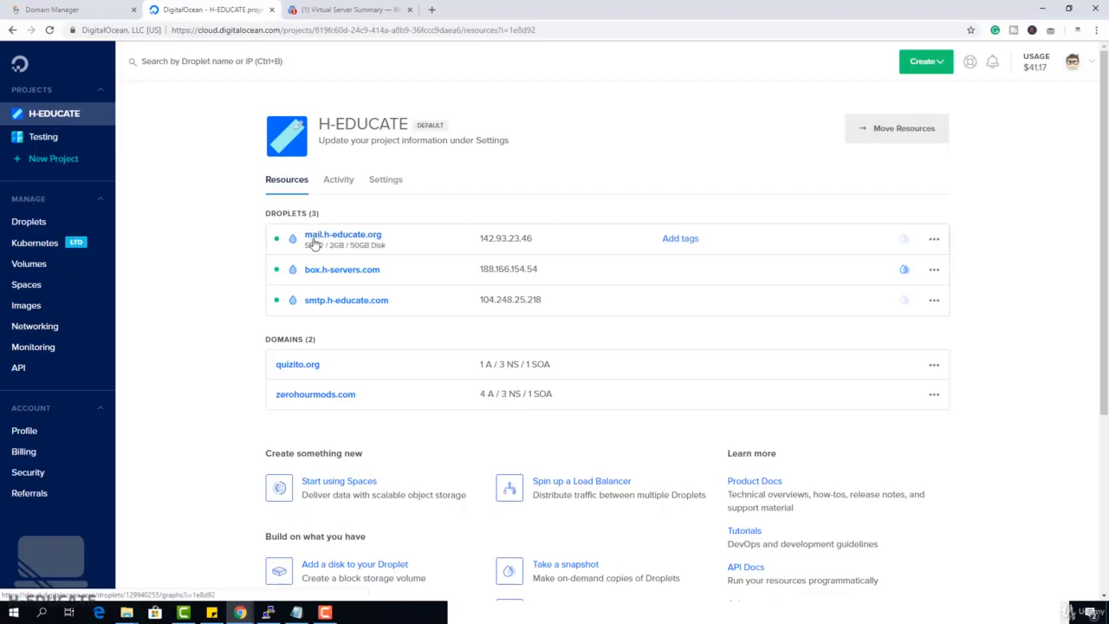
pyautogui.click(95, 4)
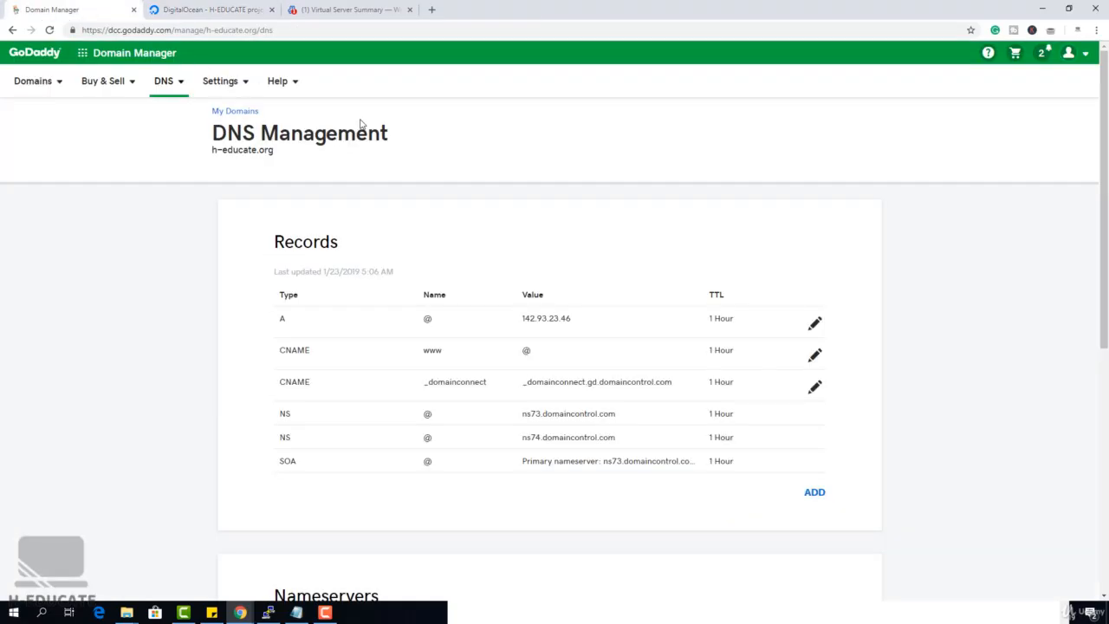
pyautogui.click(814, 492)
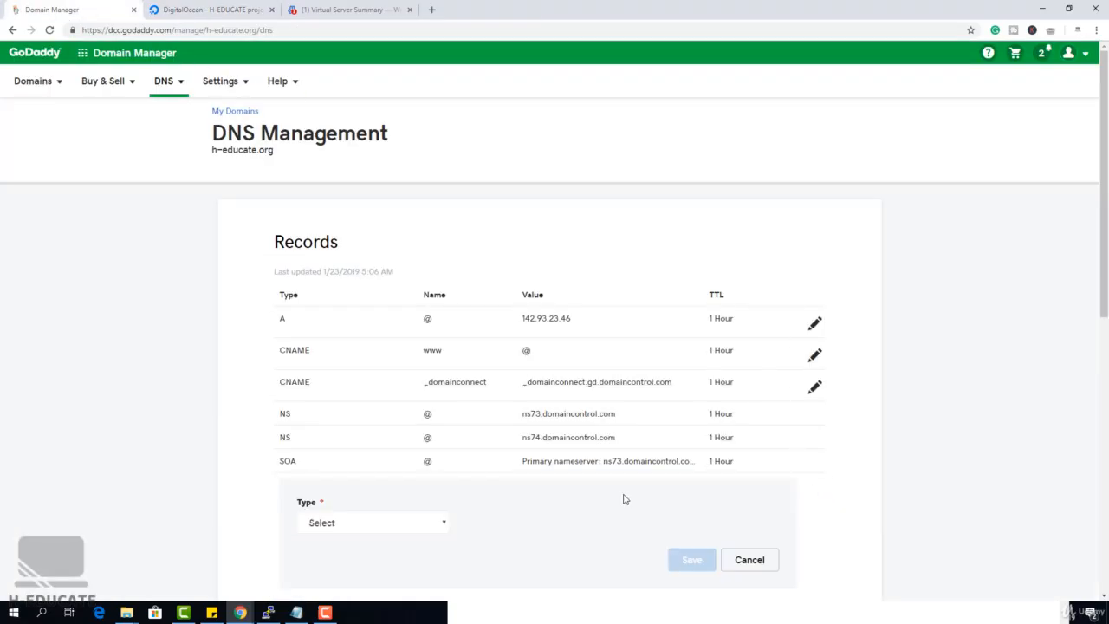
pyautogui.click(386, 524)
pyautogui.click(367, 416)
pyautogui.click(514, 520)
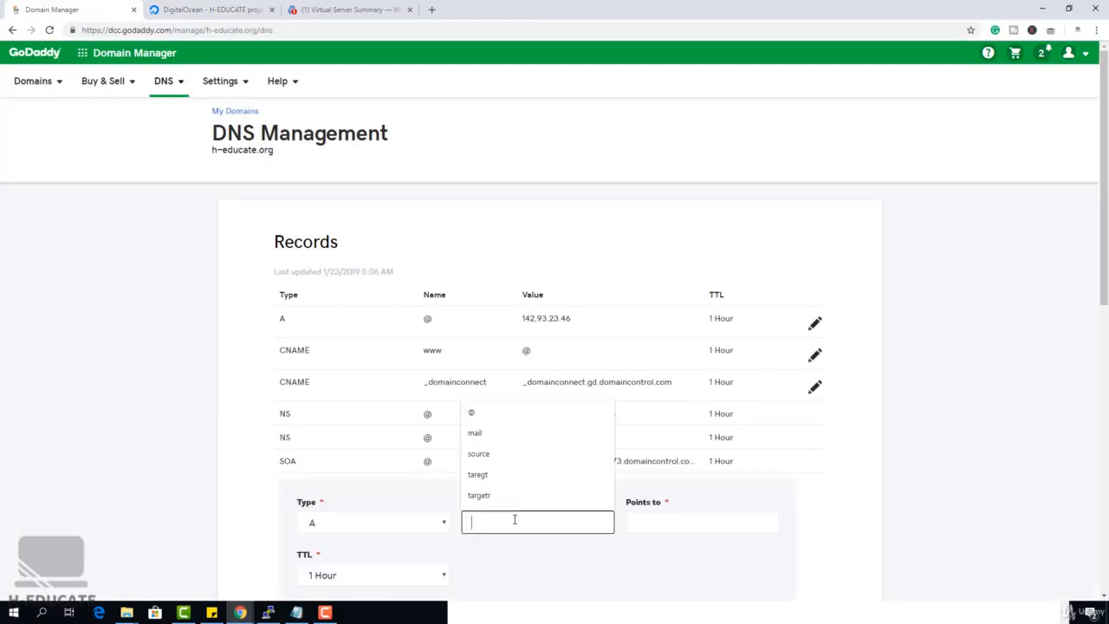
pyautogui.write('mail')
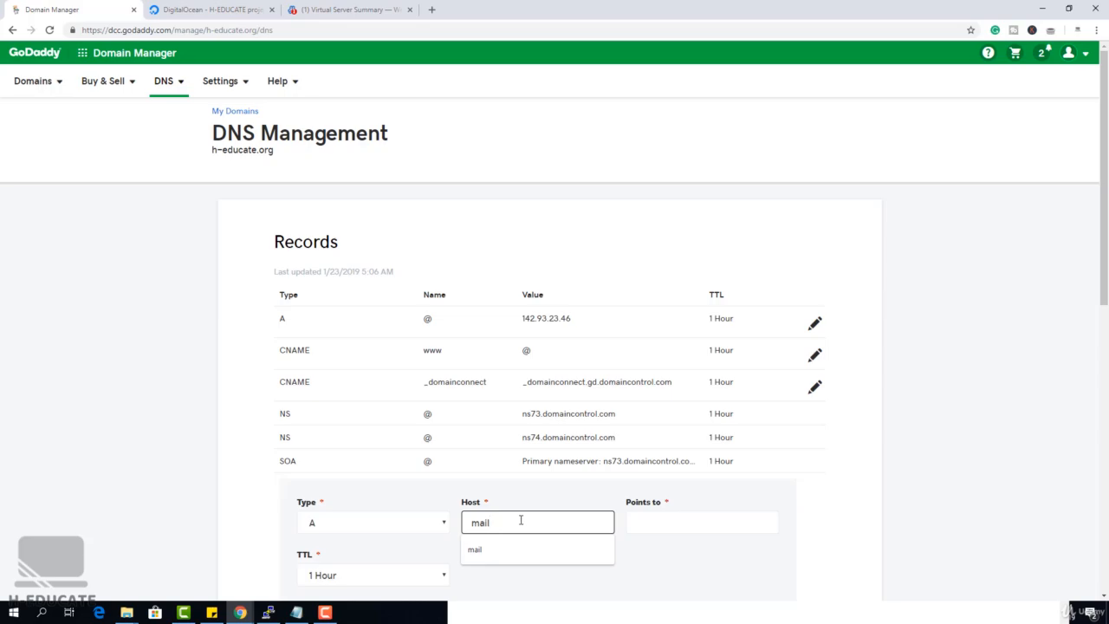
pyautogui.click(642, 523)
pyautogui.scroll(-2, 642, 523)
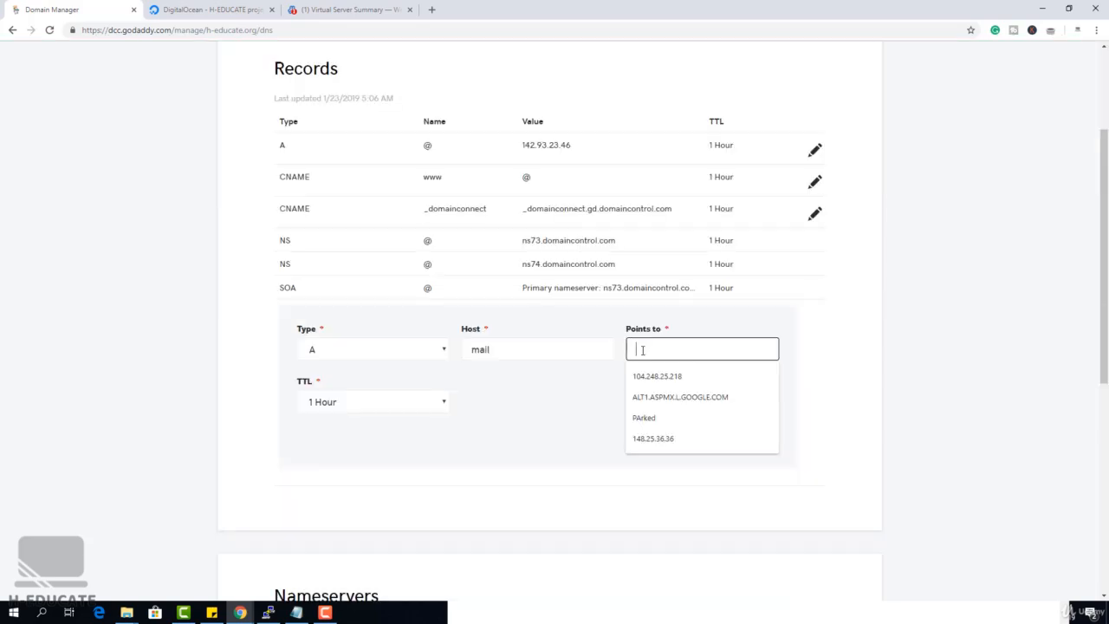
pyautogui.hotkey('ctrl', 'v')
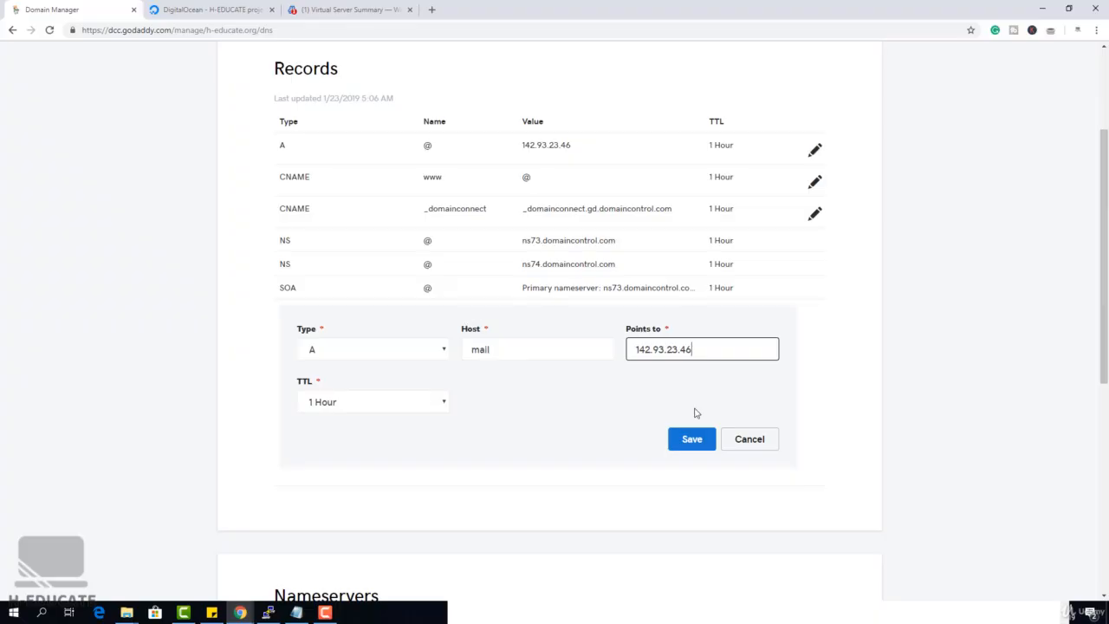
pyautogui.click(696, 442)
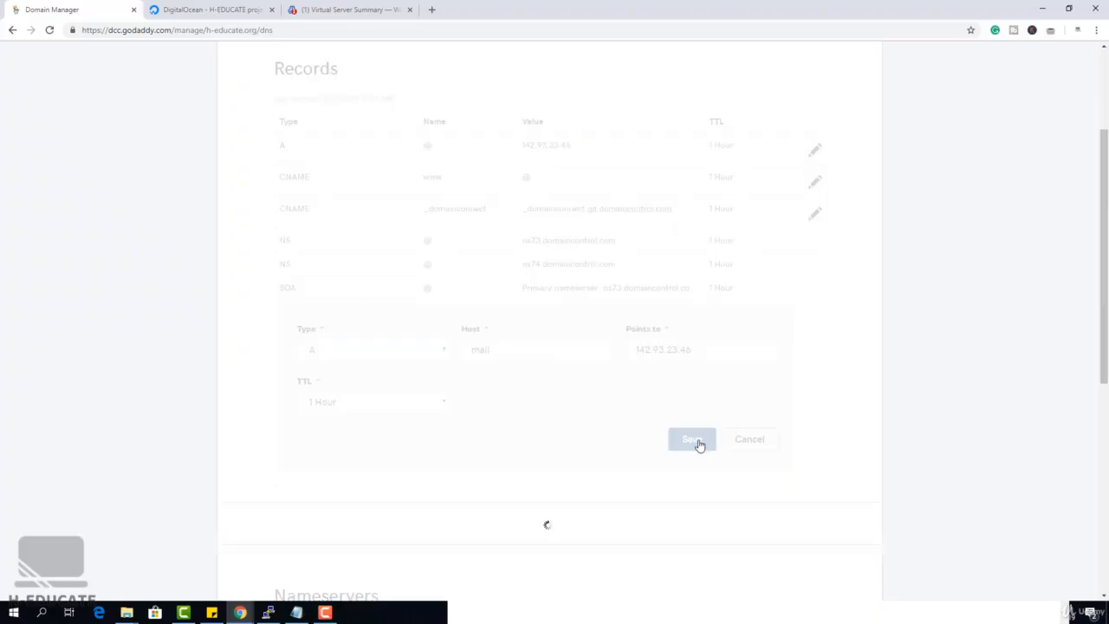
pyautogui.scroll(1, 659, 446)
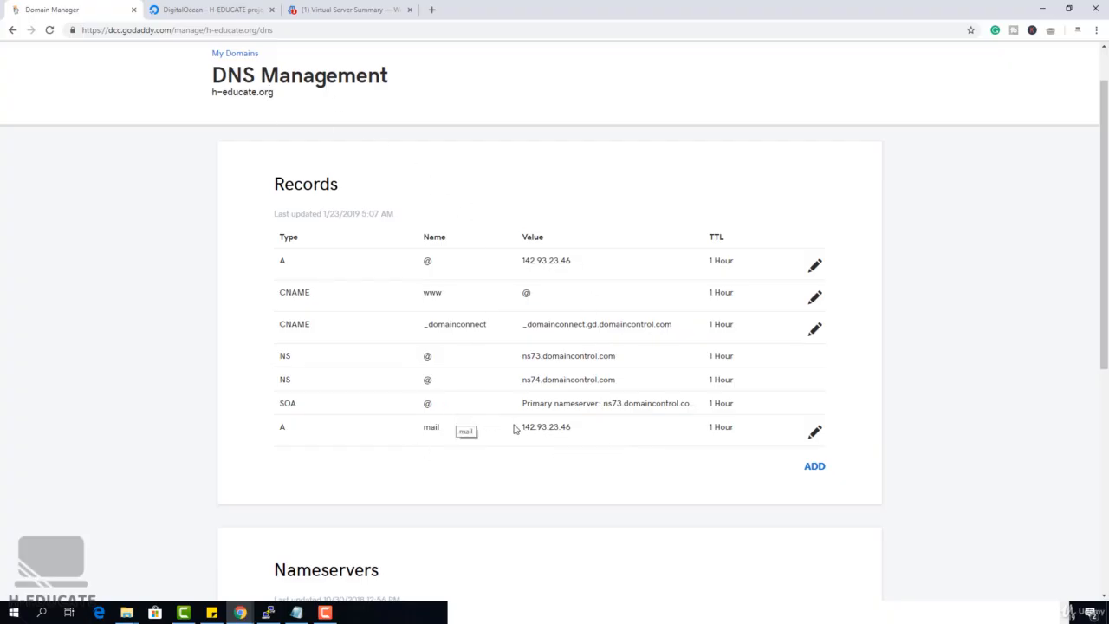
pyautogui.moveTo(520, 426); pyautogui.dragTo(597, 435)
pyautogui.click(598, 437)
pyautogui.scroll(1, 598, 437)
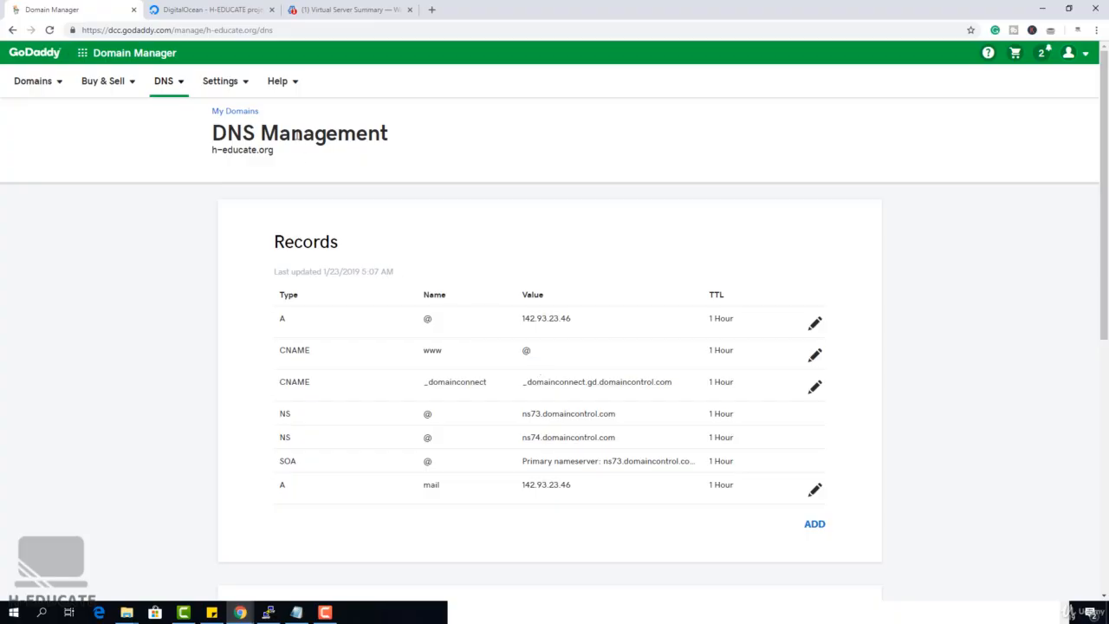
pyautogui.click(338, 9)
pyautogui.doubleClick(174, 31)
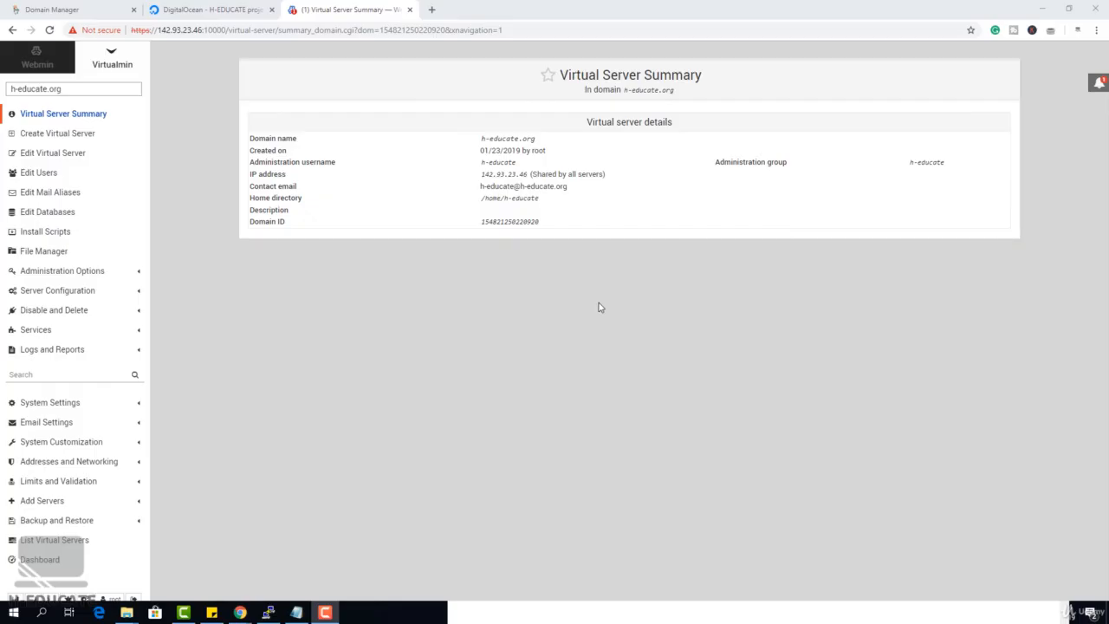
# Open ping.eu in a new browser tab and ping h-educate.org to check which IP address answers
pyautogui.click(436, 12)
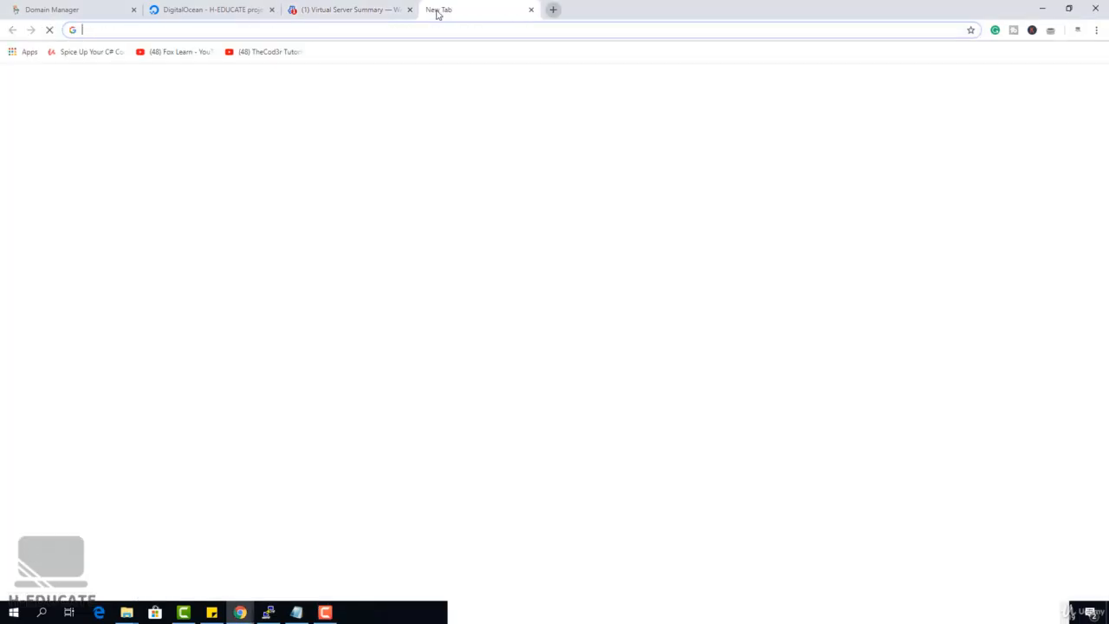
pyautogui.write('ping')
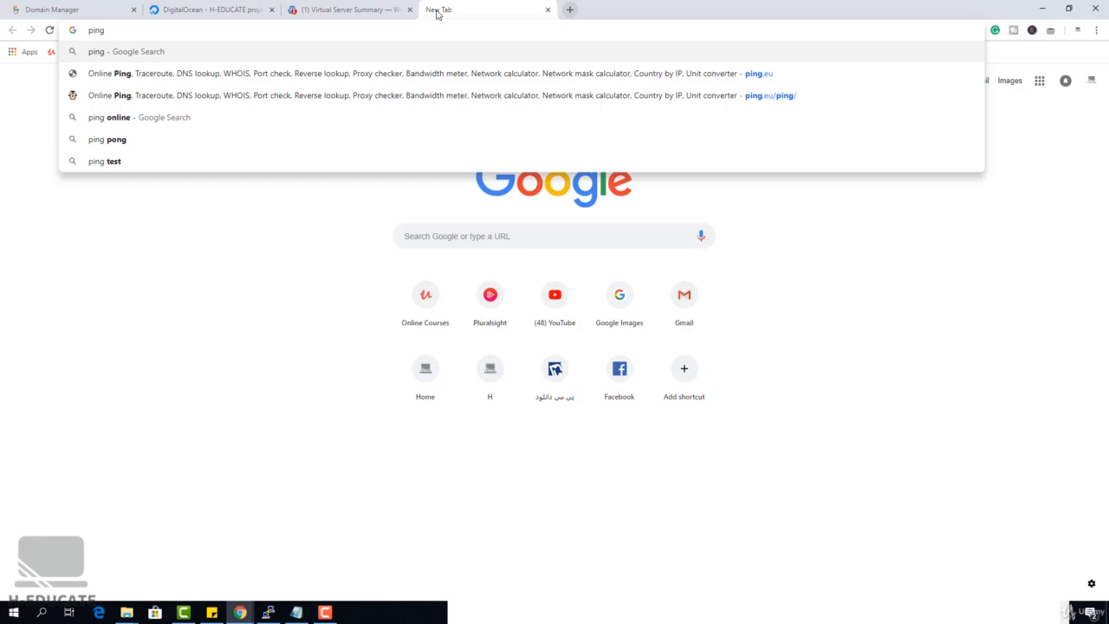
pyautogui.write('.eu')
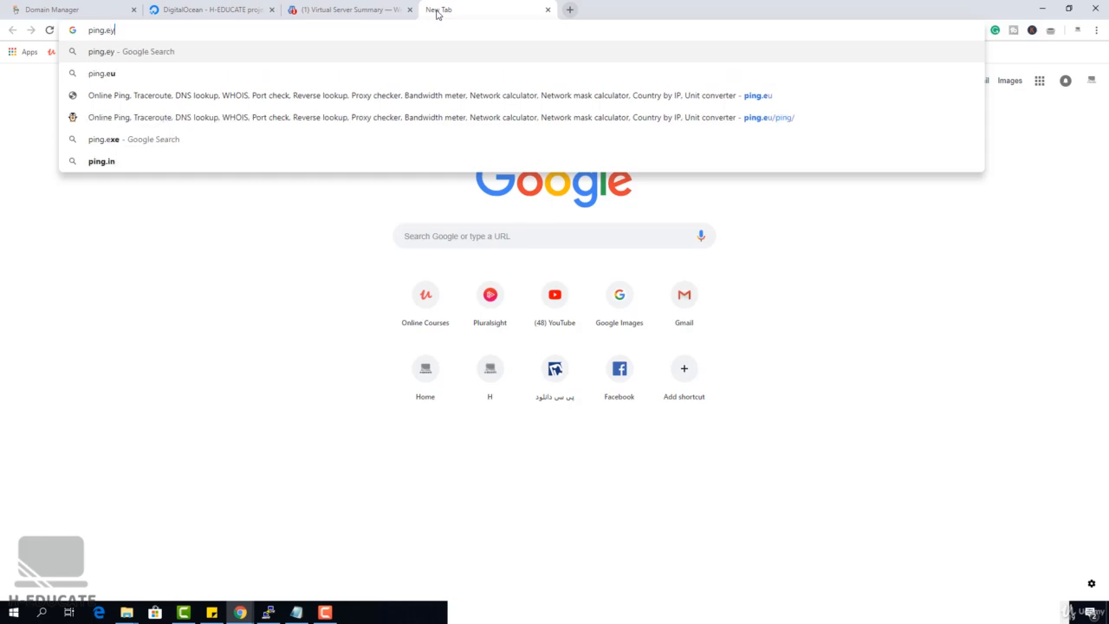
pyautogui.press('Return')
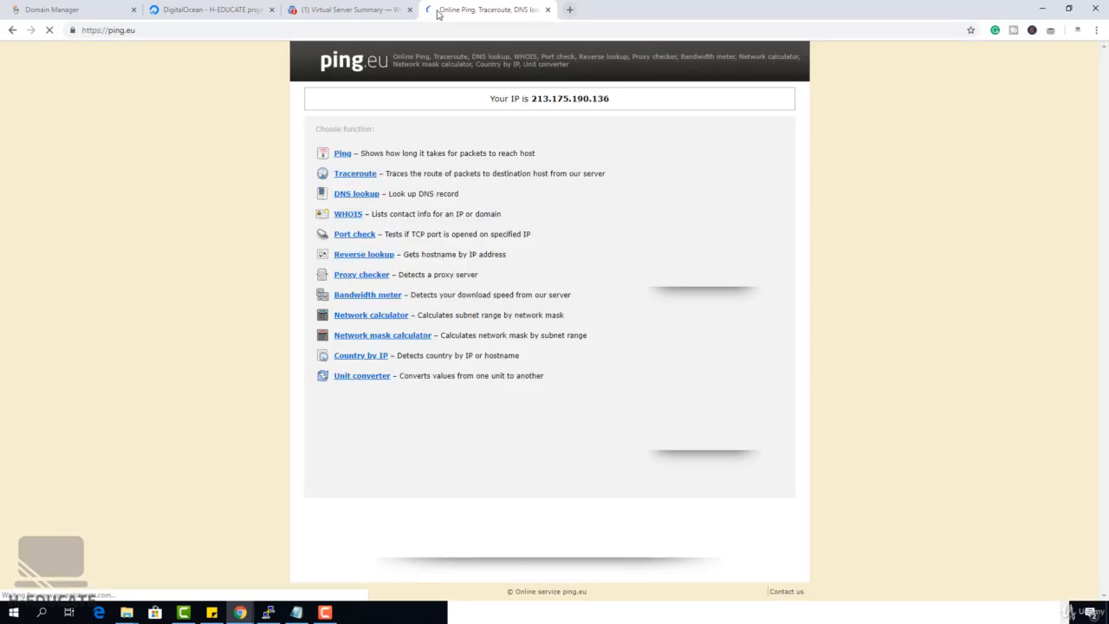
pyautogui.click(342, 154)
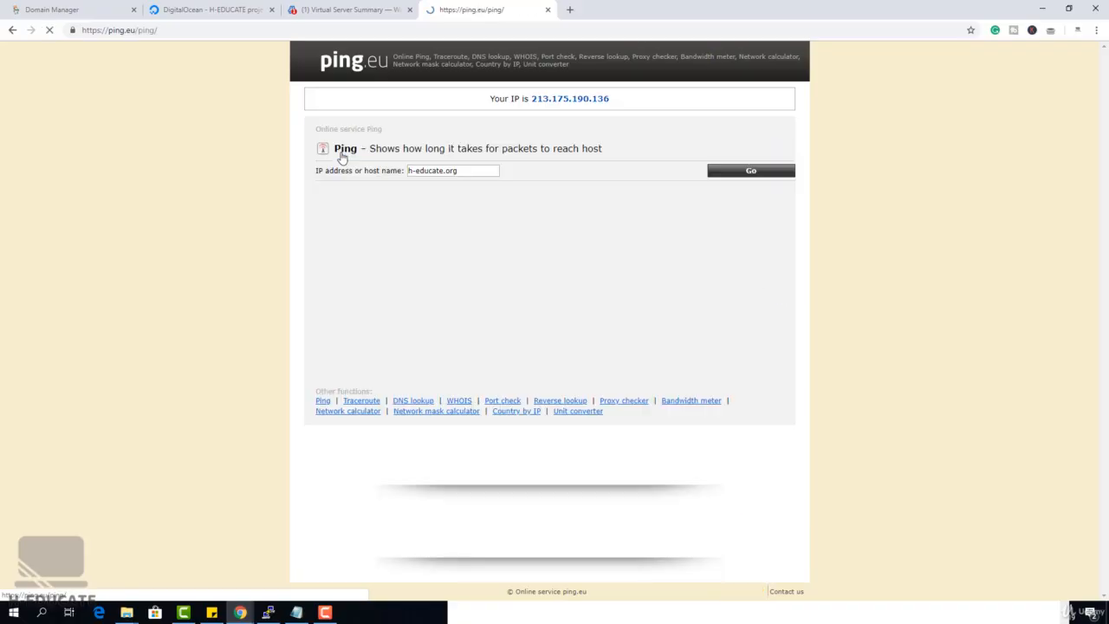
pyautogui.click(441, 170)
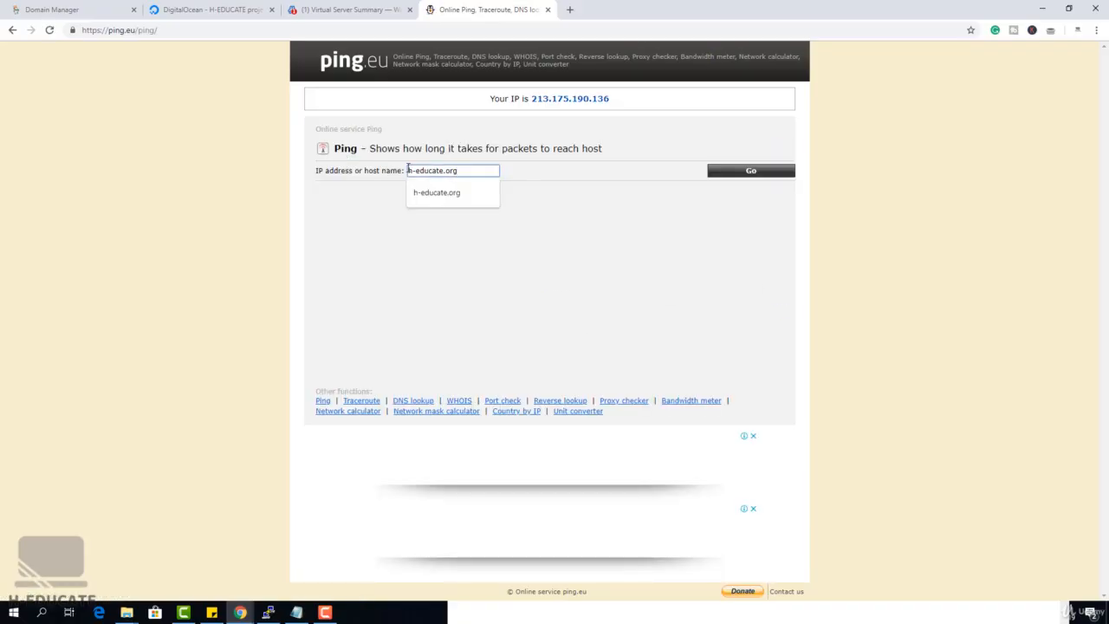
pyautogui.click(754, 174)
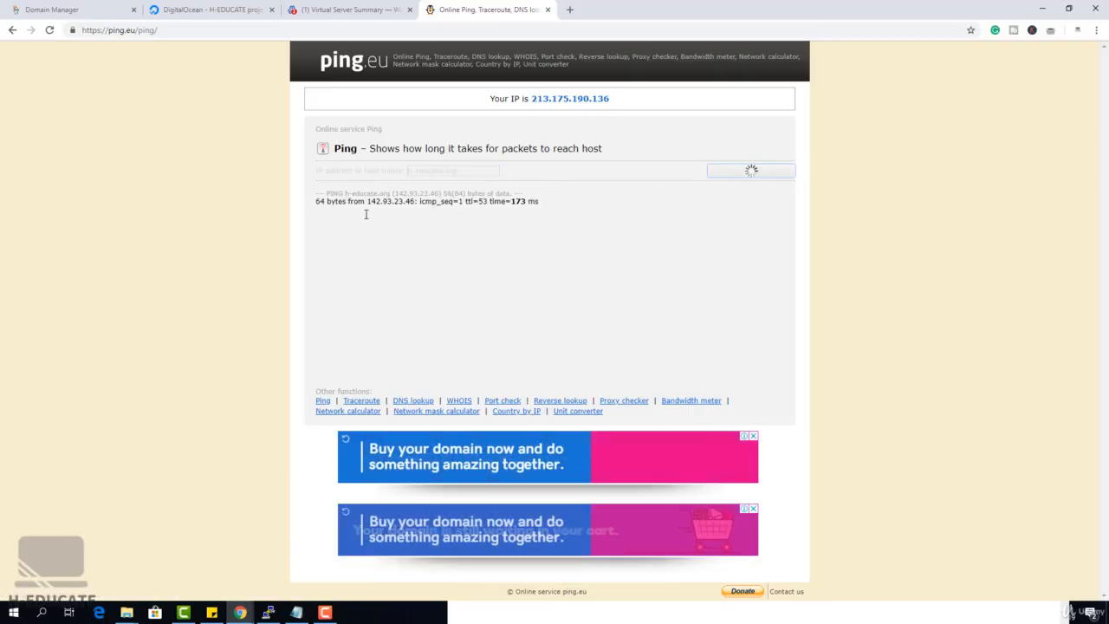
pyautogui.moveTo(367, 204); pyautogui.dragTo(416, 211)
pyautogui.click(428, 253)
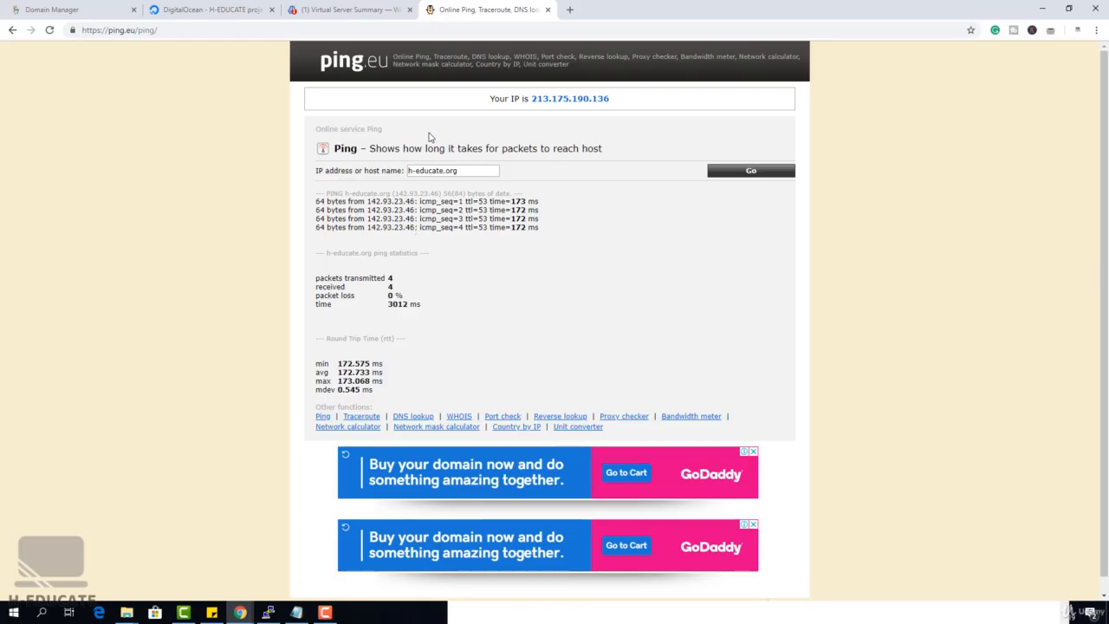
# Ping the mail.h-educate.org subdomain with the same online service
pyautogui.click(408, 170)
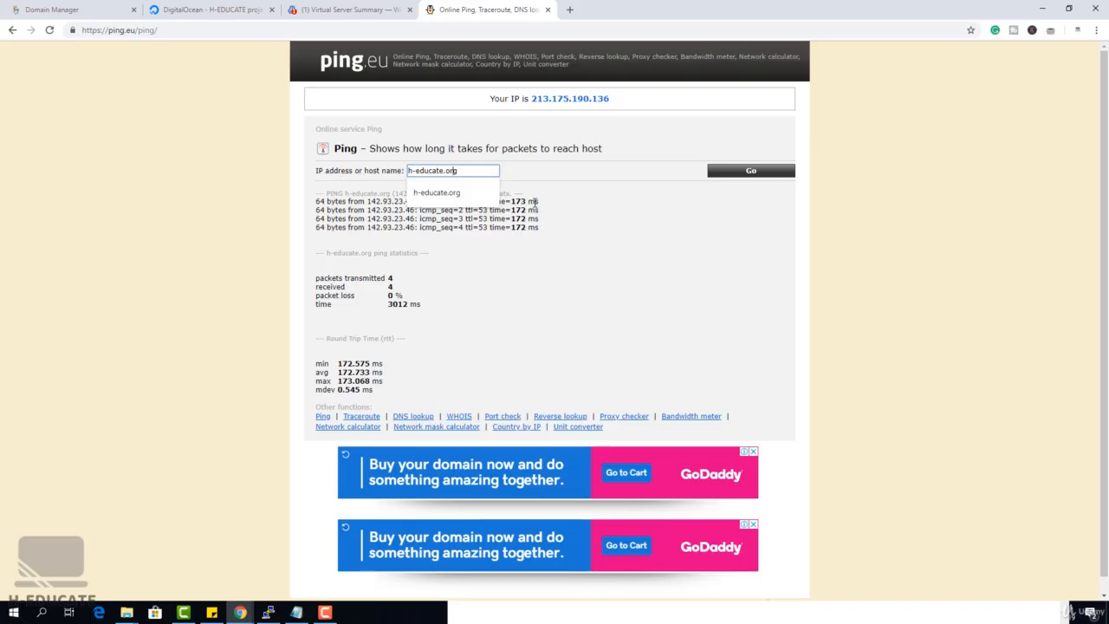
pyautogui.write('mail.')
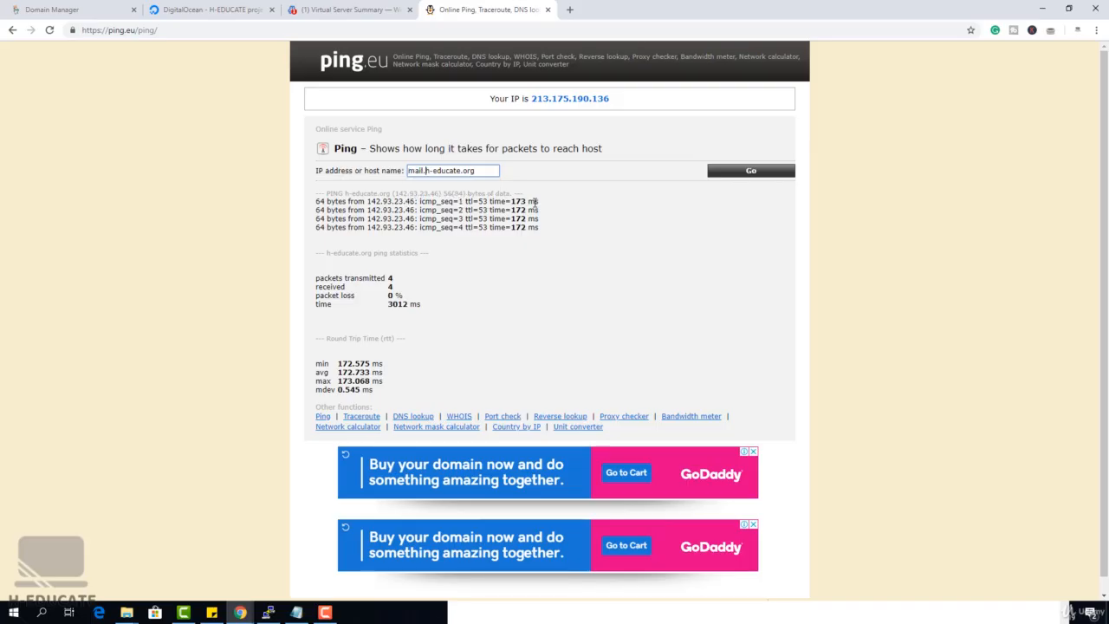
pyautogui.click(751, 175)
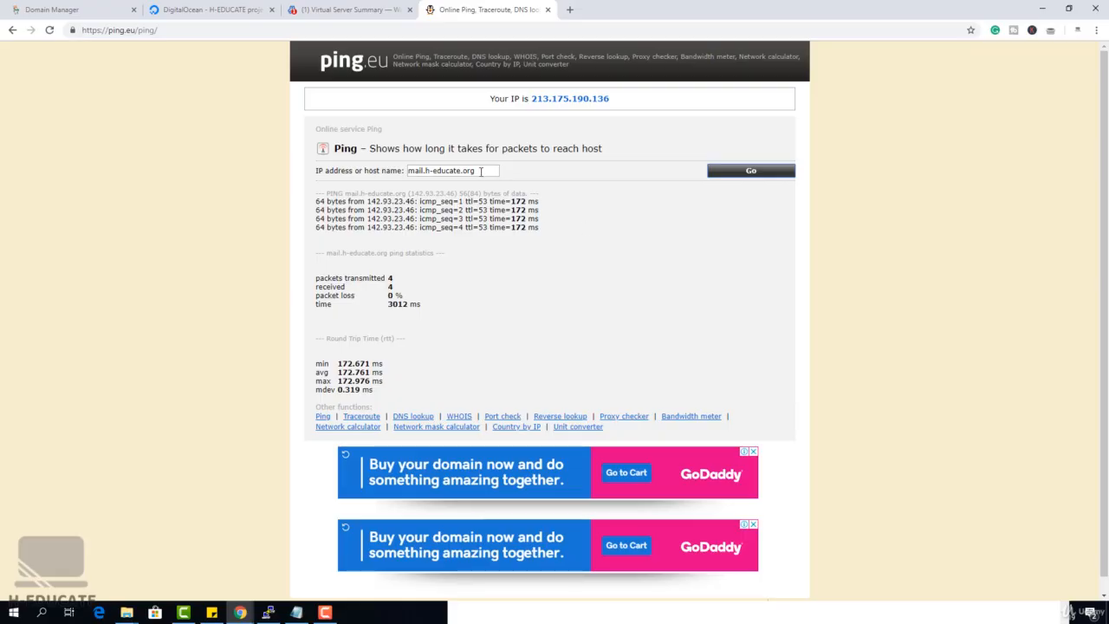
pyautogui.tripleClick(484, 170)
pyautogui.hotkey('ctrl', 'c')
pyautogui.click(378, 9)
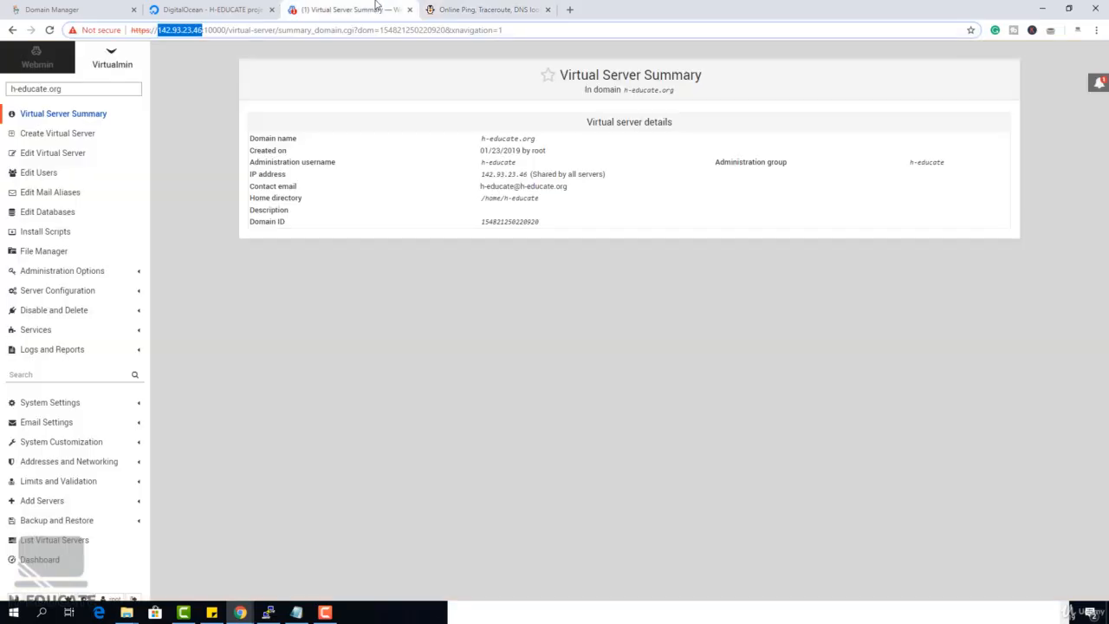
pyautogui.click(198, 32)
pyautogui.moveTo(202, 30); pyautogui.dragTo(666, 41)
pyautogui.hotkey('ctrl', 'v')
pyautogui.press('BackSpace')
pyautogui.press('Return')
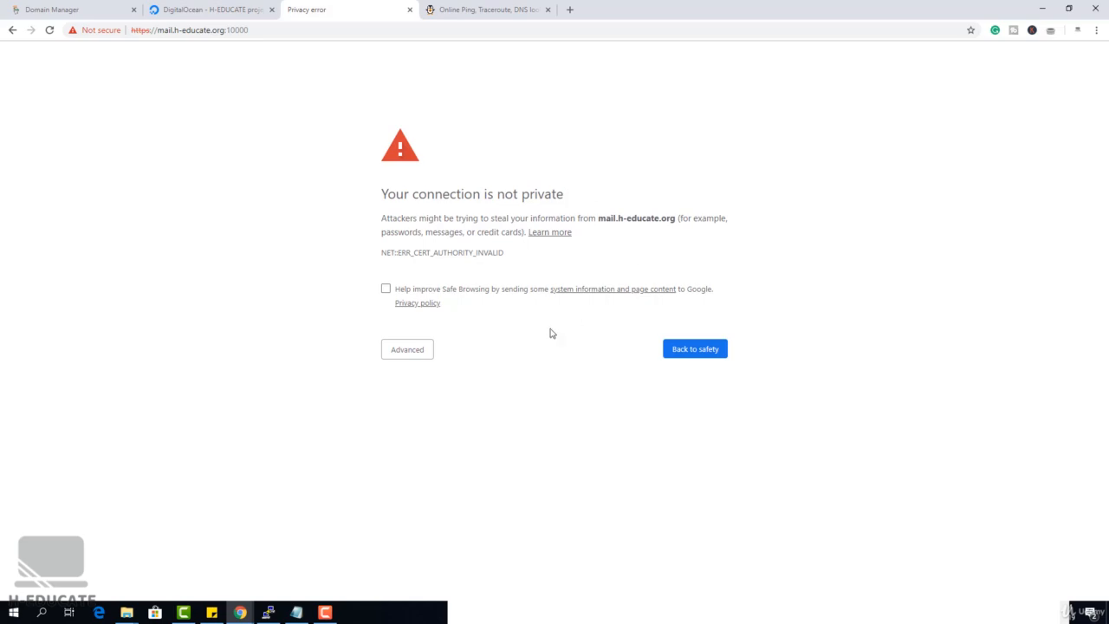
pyautogui.click(410, 351)
pyautogui.click(492, 442)
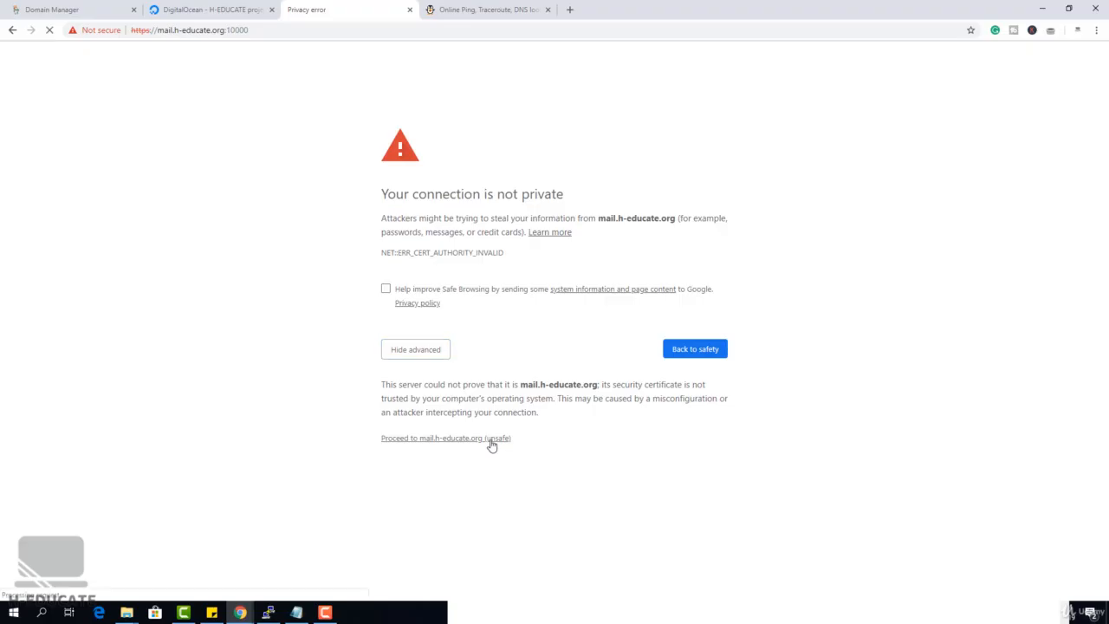